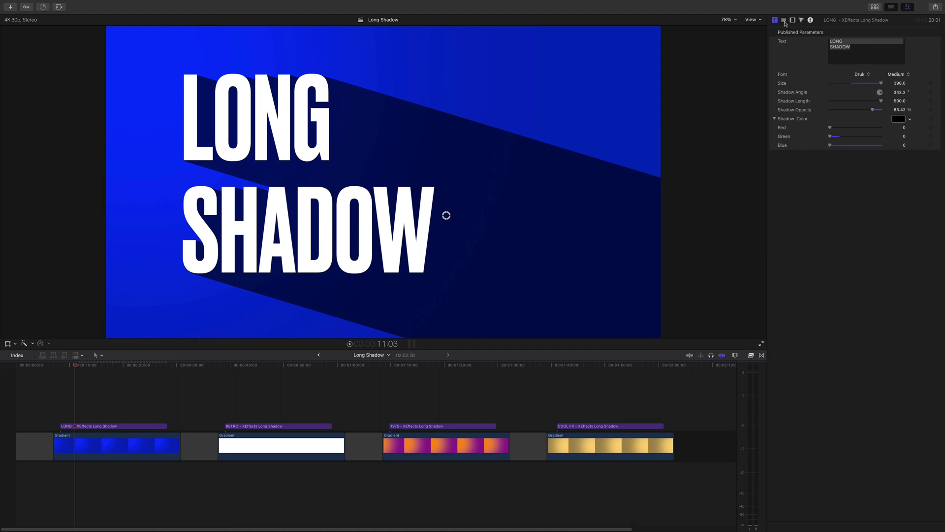
- Rotate the LONG SHADOW title's shadow angle from 343.2° to about 336.7°
click(783, 20)
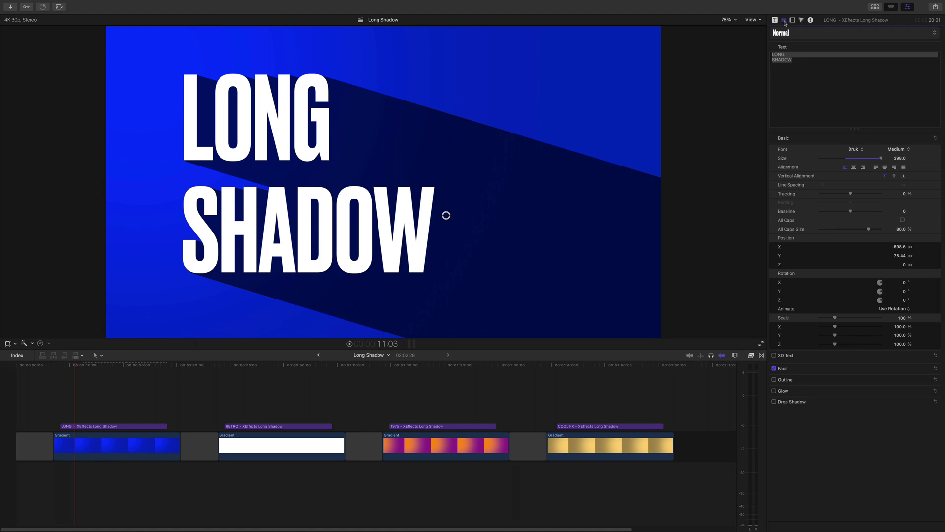
click(775, 21)
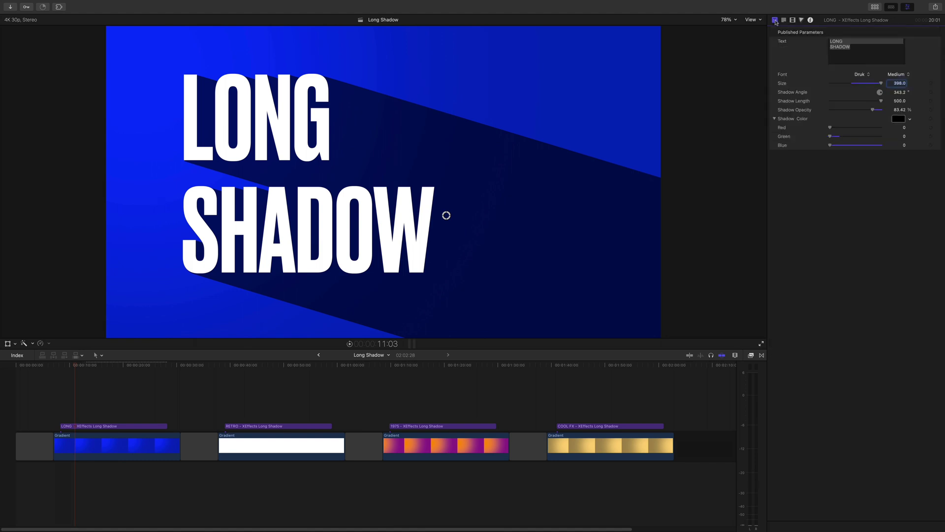
drag(446, 215, 485, 252)
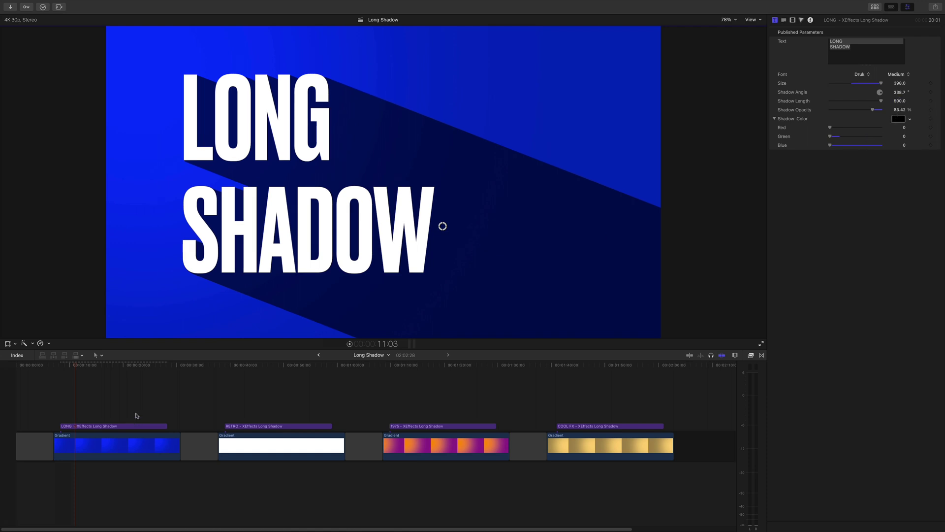
drag(77, 367, 88, 367)
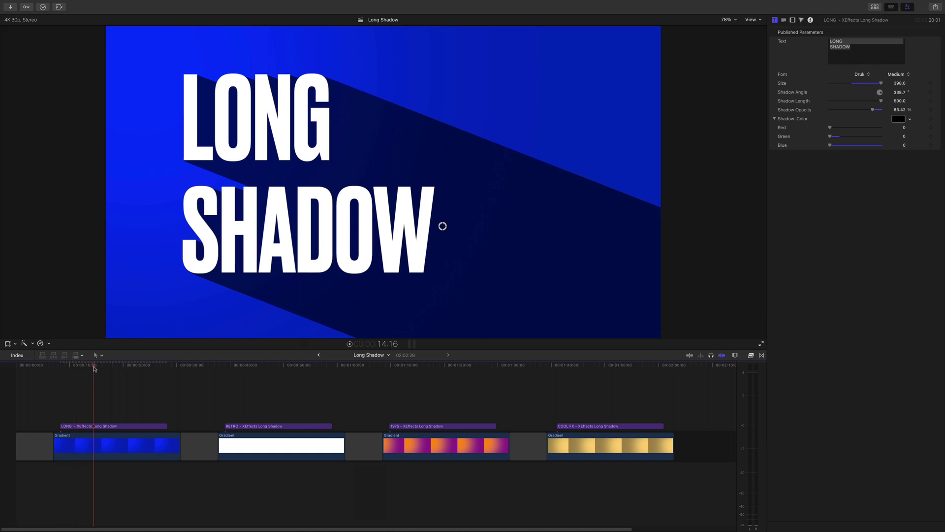
- Jump to the RETRO title clip and select it
click(224, 367)
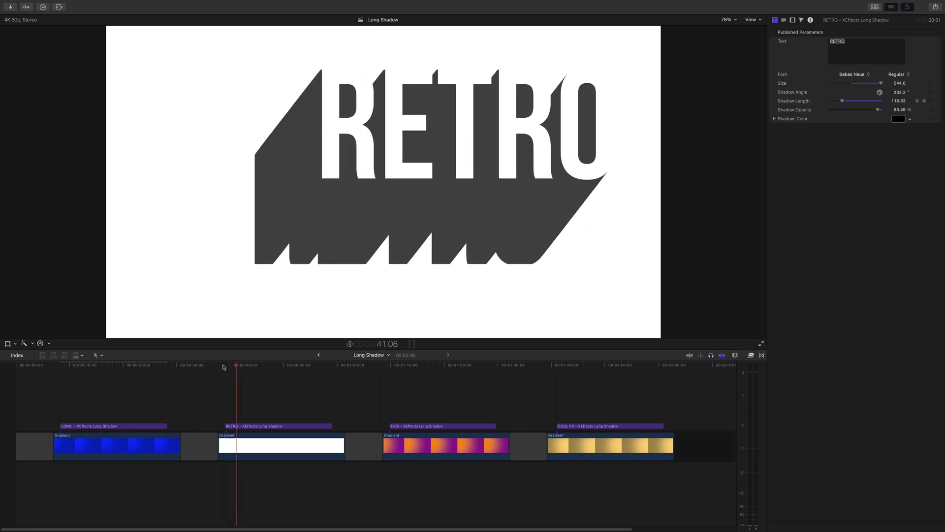
key(k)
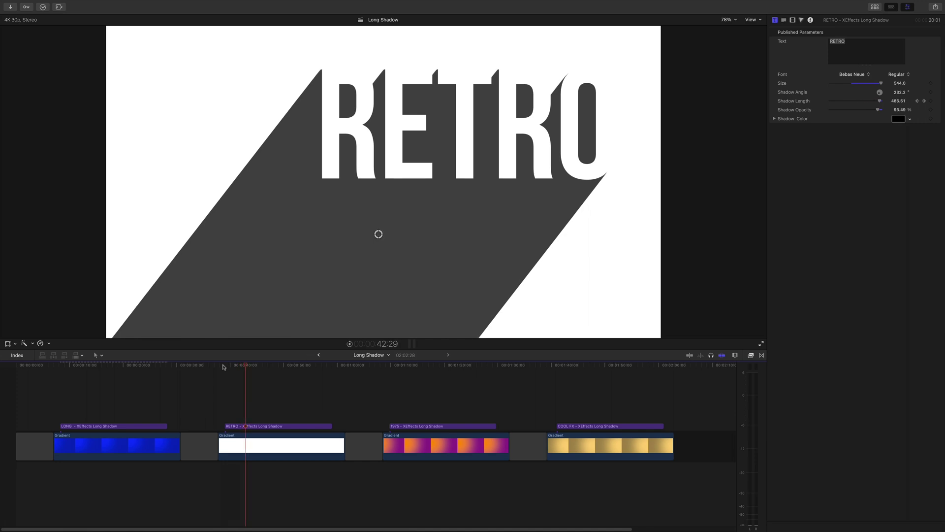
click(234, 425)
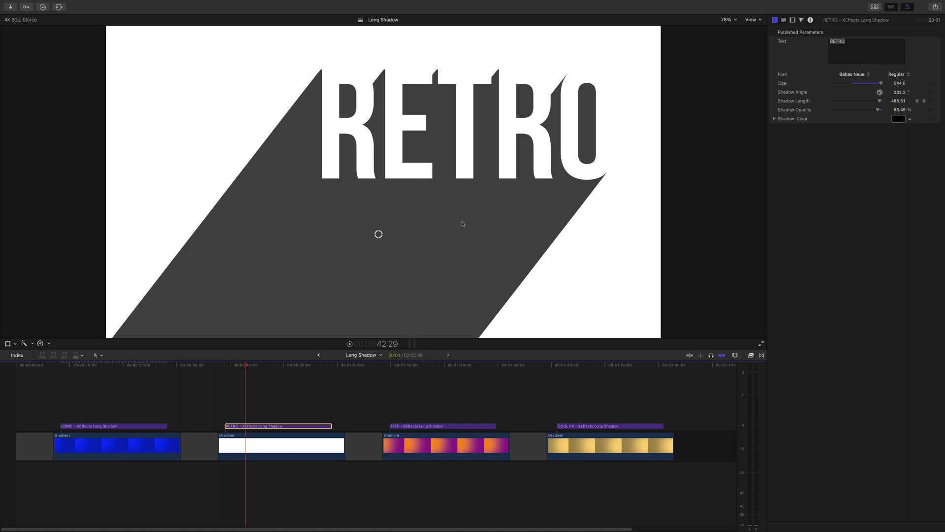
- Play the RETRO shadow growing, then show its two Long Shadow animation keyframes
click(230, 366)
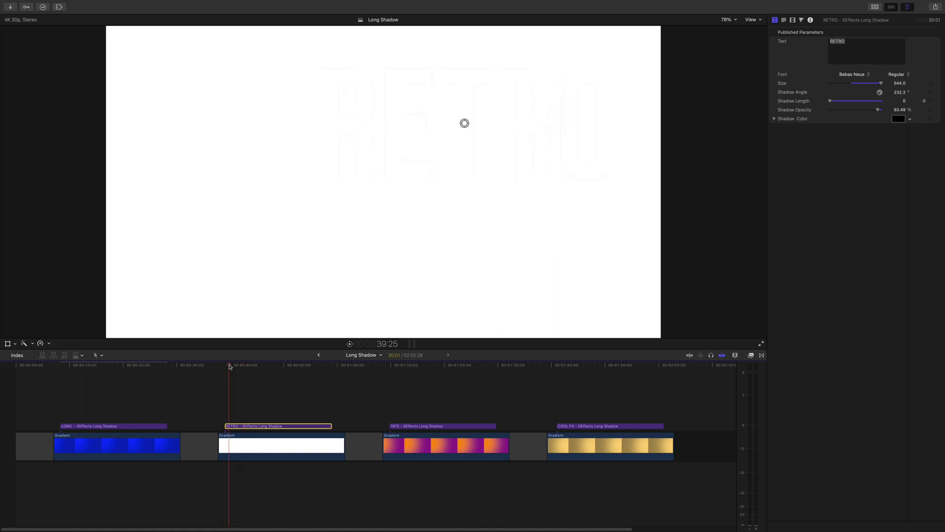
key(space)
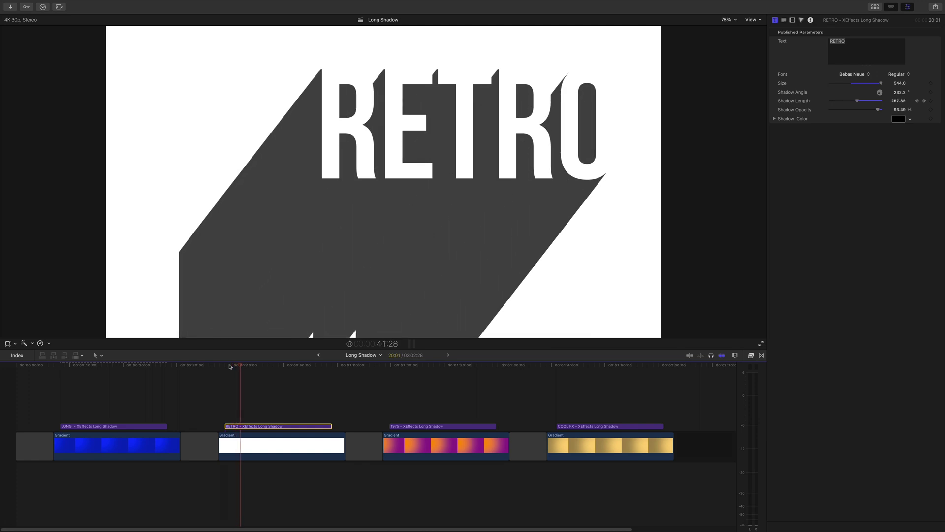
key(space)
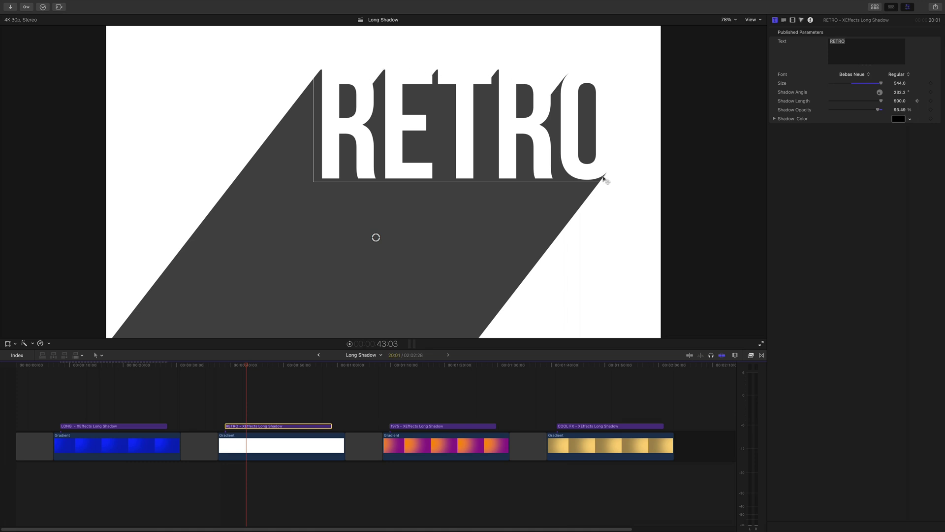
click(235, 365)
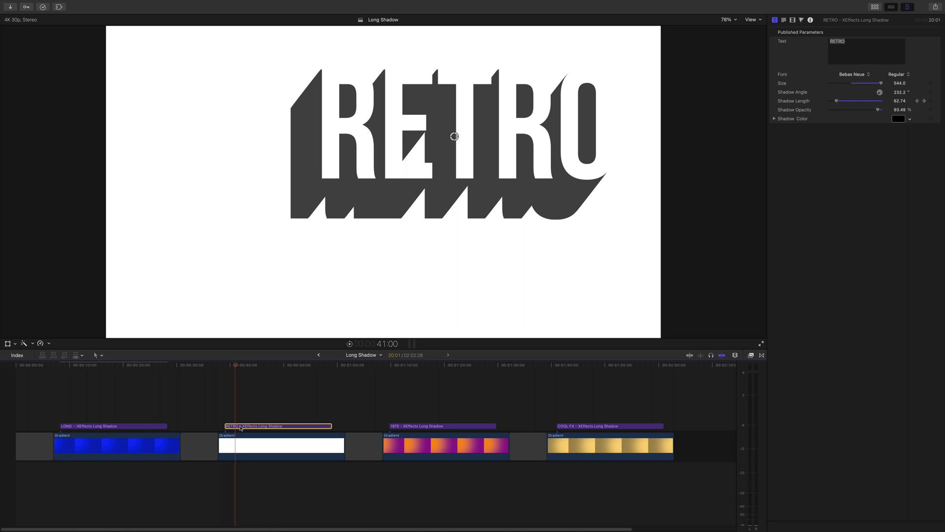
key(ctrl+v)
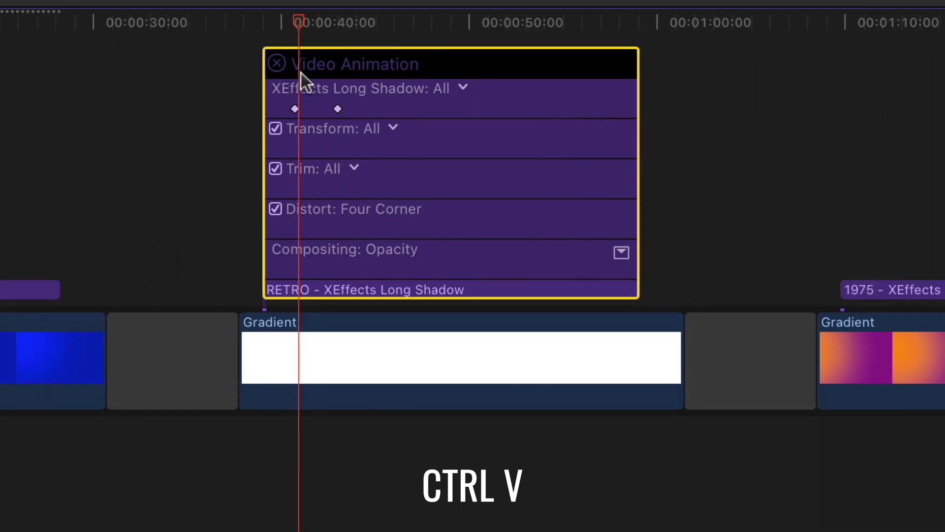
- Play the RETRO shadow growing from its first keyframe to length 500, then move to 1975
click(295, 13)
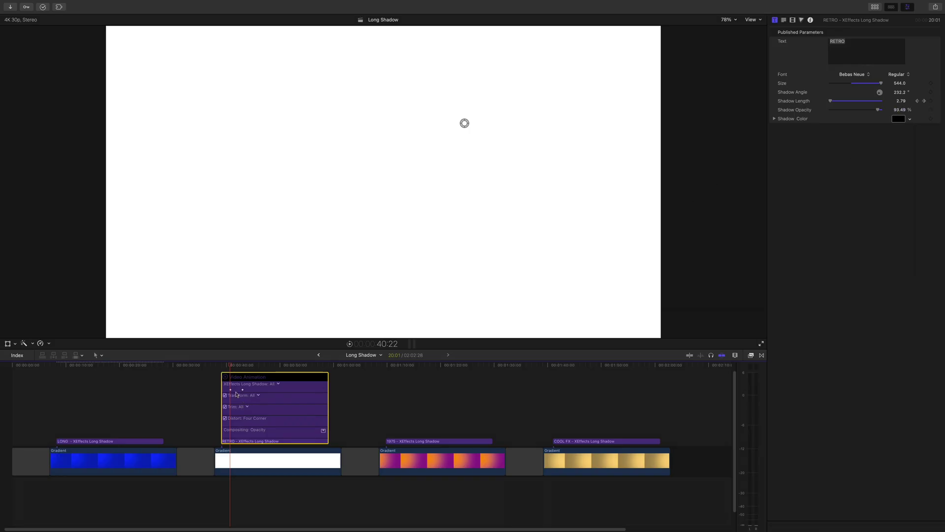
drag(230, 365, 241, 365)
key(space)
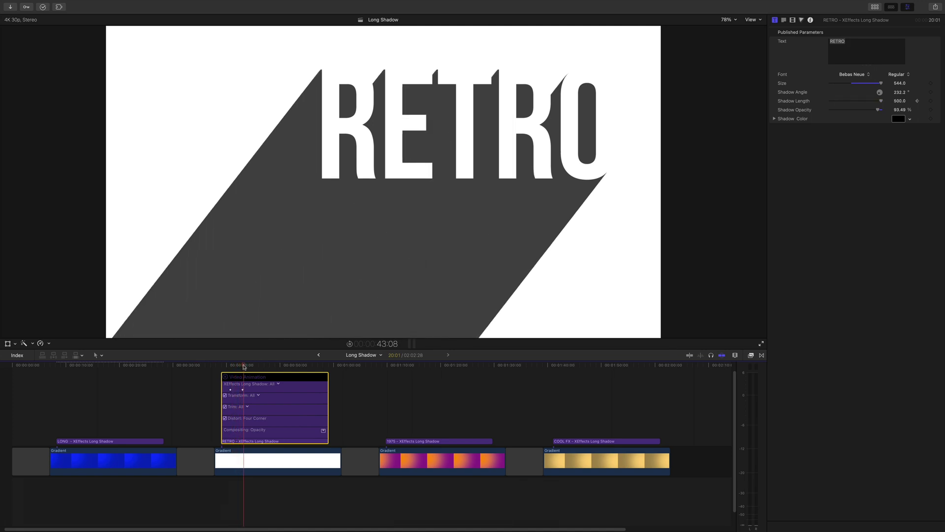
drag(380, 366, 385, 367)
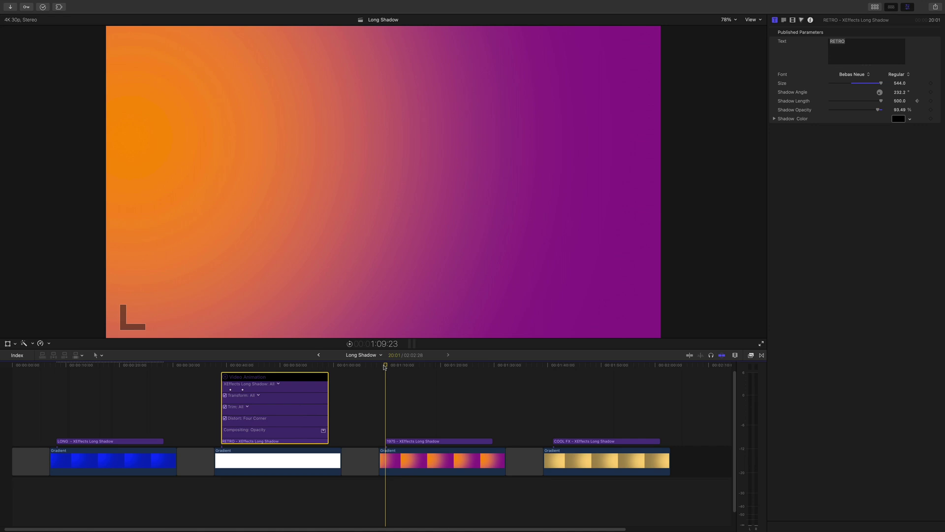
- Select the 1975 title clip and reveal its Video Animation keyframes
key(space)
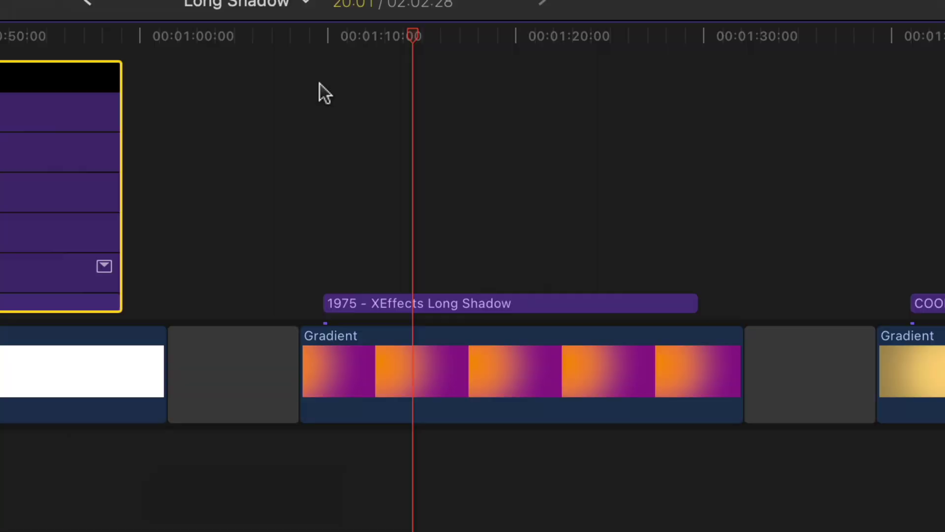
click(430, 306)
key(ctrl+v)
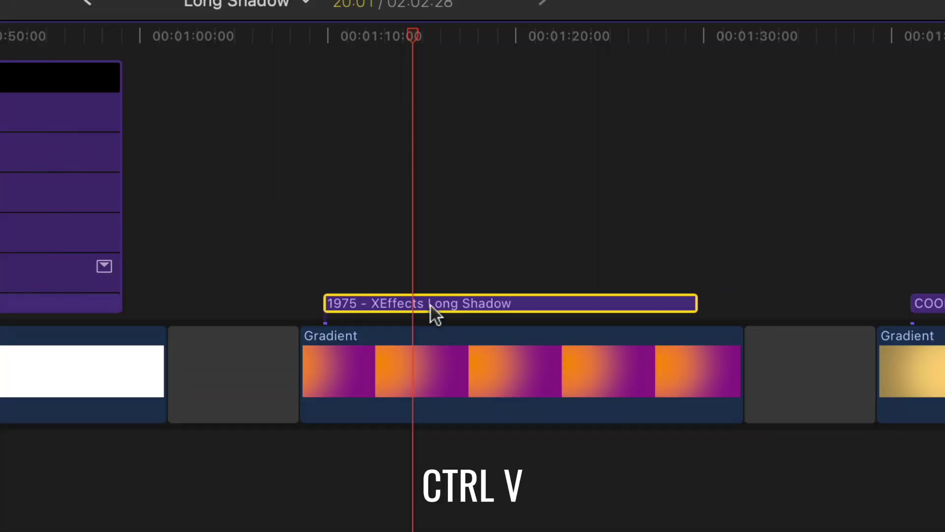
- Play the 1975 title animating in with its long shadow from the Transform keyframe
click(383, 30)
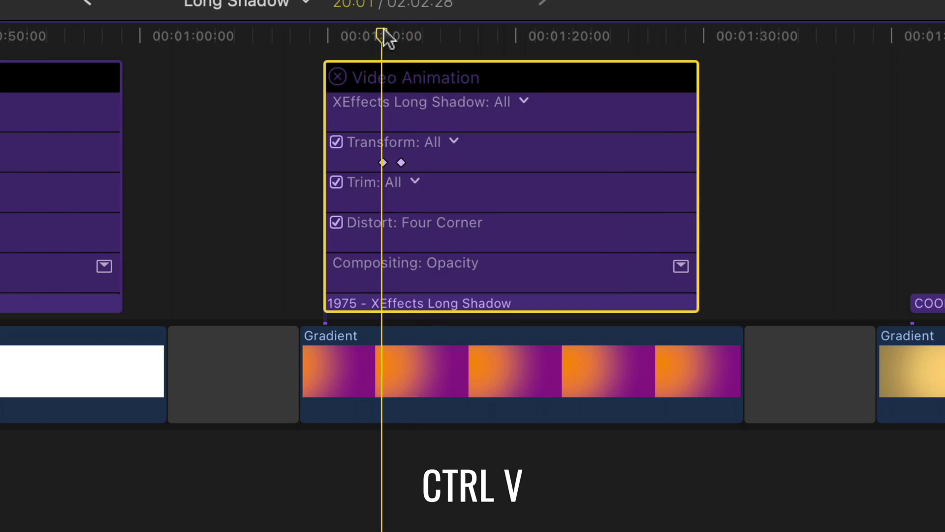
key(space)
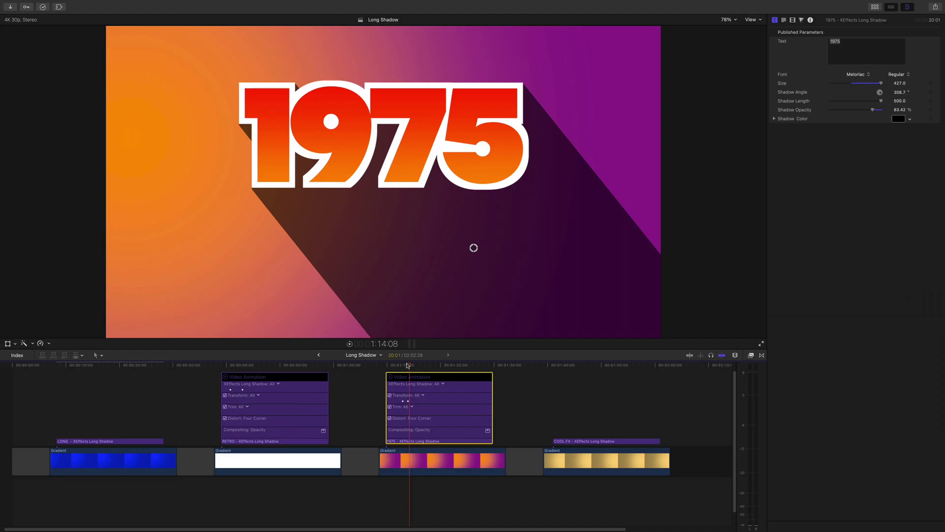
click(404, 365)
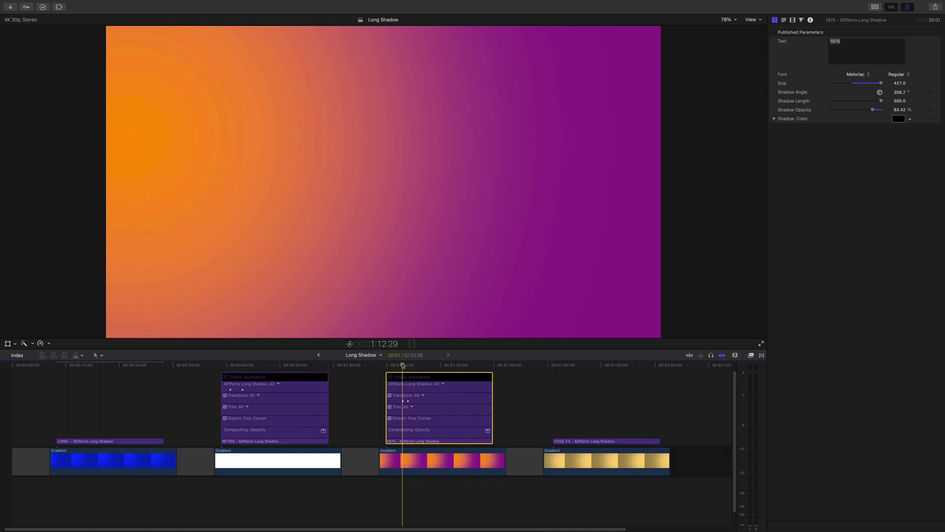
key(space)
- Replay the 1975 title animation full screen, then again in the viewer from its start
key(super+shift+f)
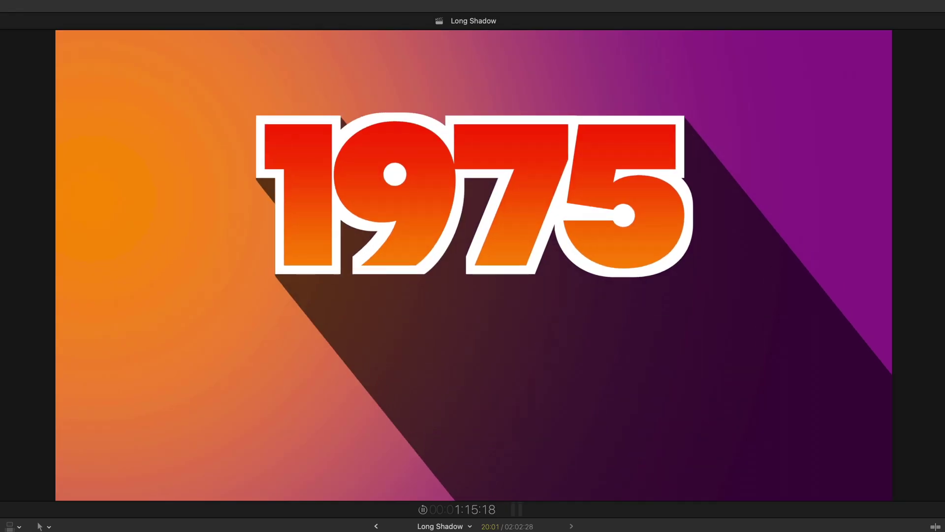
key(Escape)
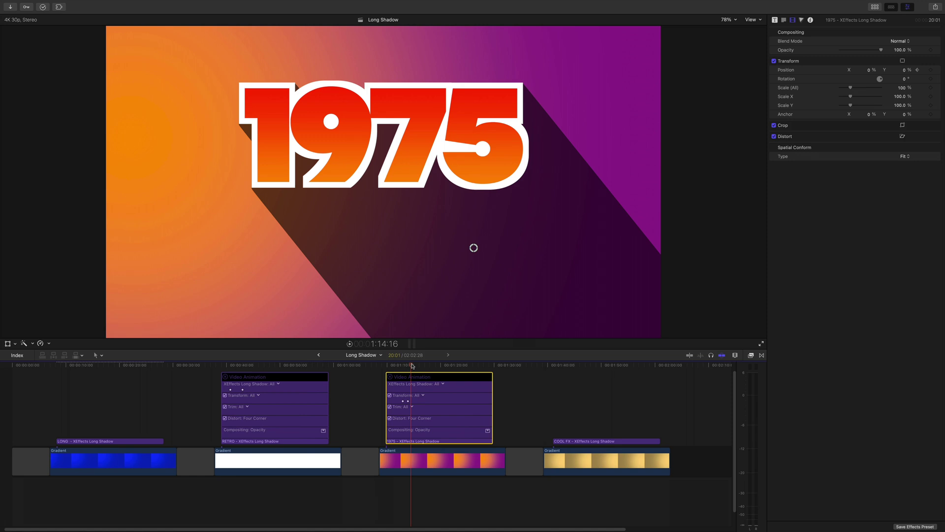
click(399, 366)
key(space)
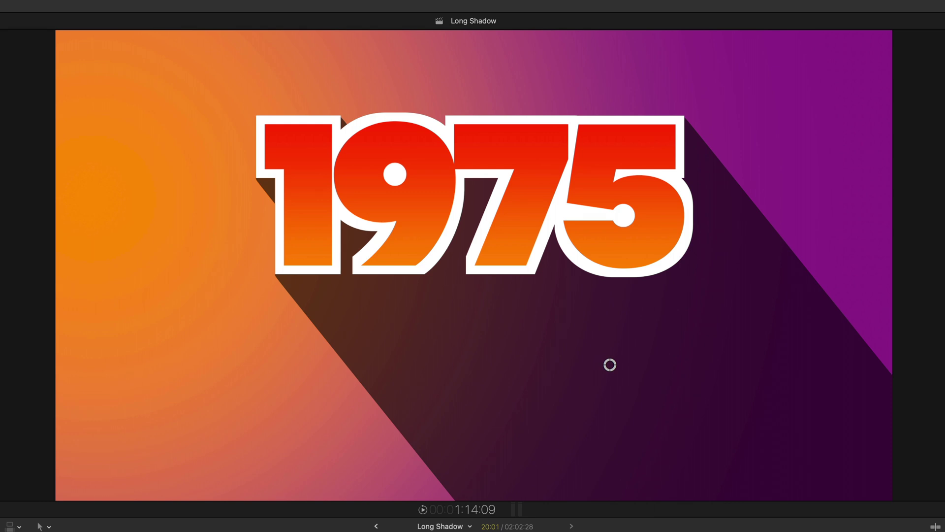
key(slash)
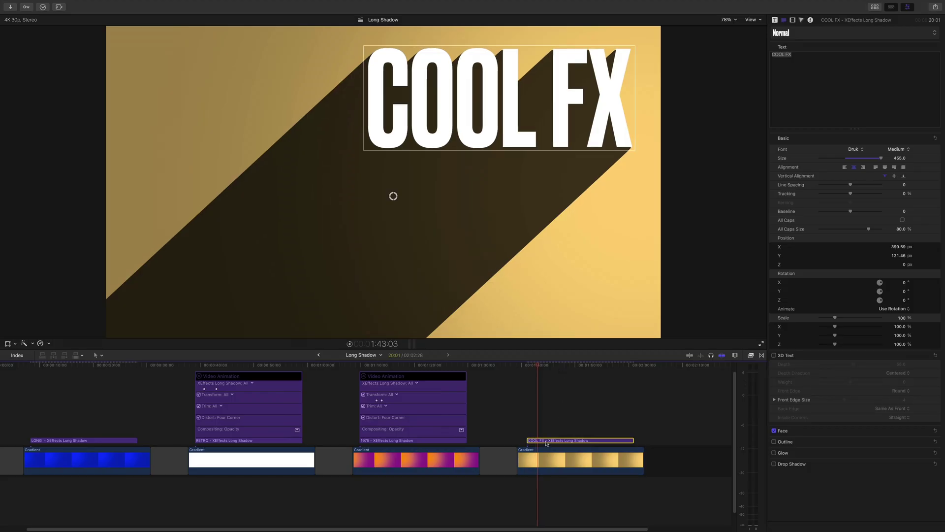
- Nudge the COOL FX long shadow angle slightly in the Title inspector
click(775, 20)
mouse_move(394, 200)
mouse_down()
mouse_move(385, 197)
mouse_move(395, 206)
mouse_move(395, 198)
mouse_up()
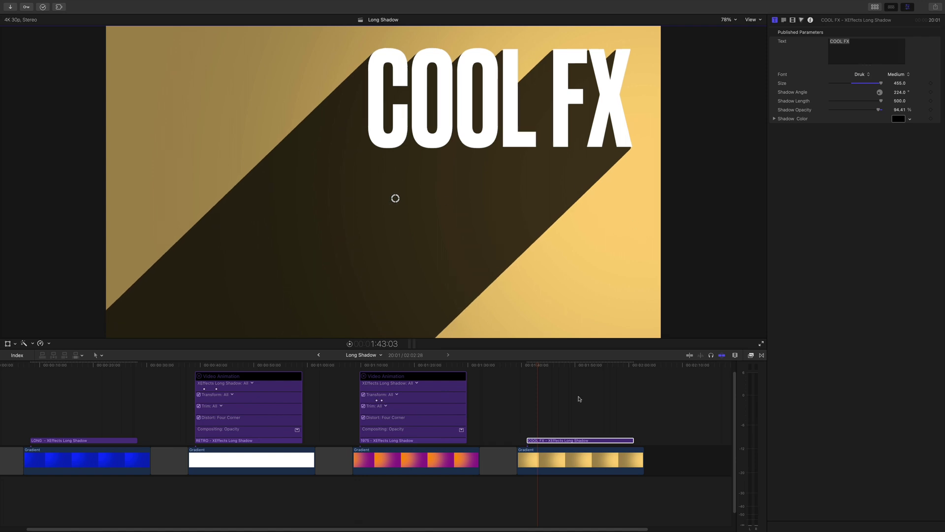
click(556, 440)
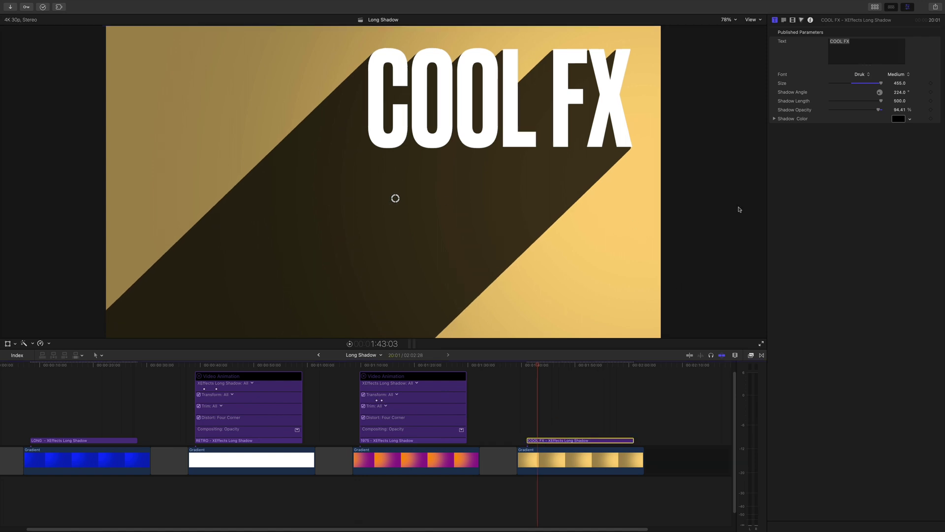
- Make the COOL FX text 3D with an extrusion depth of about 75
click(784, 20)
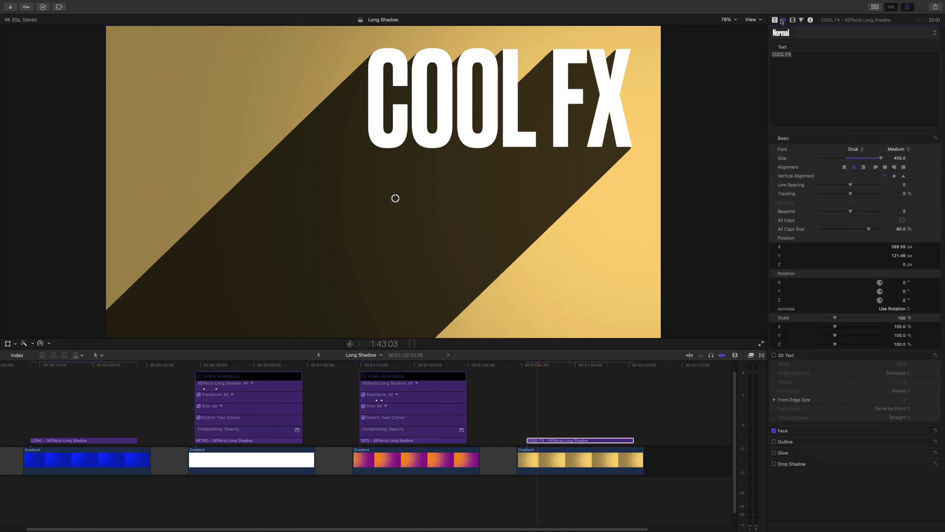
click(774, 355)
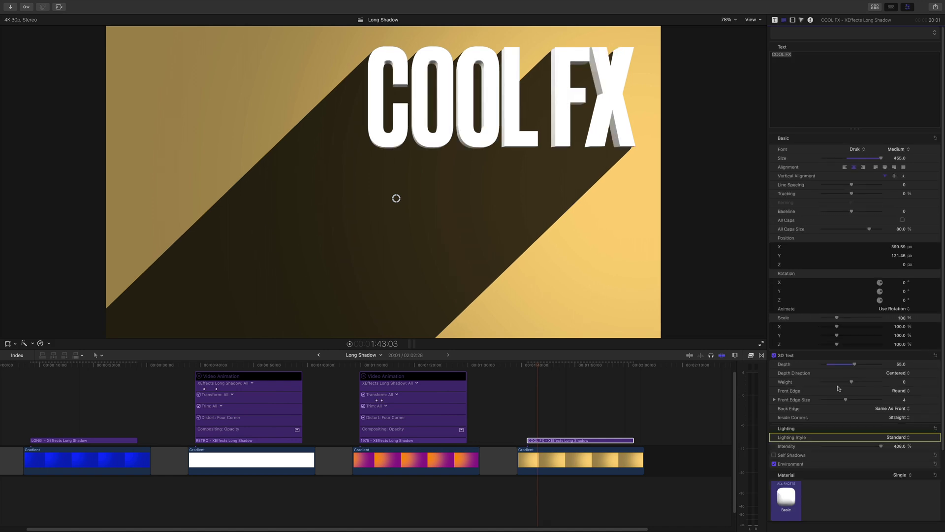
drag(896, 364, 911, 365)
drag(900, 364, 899, 365)
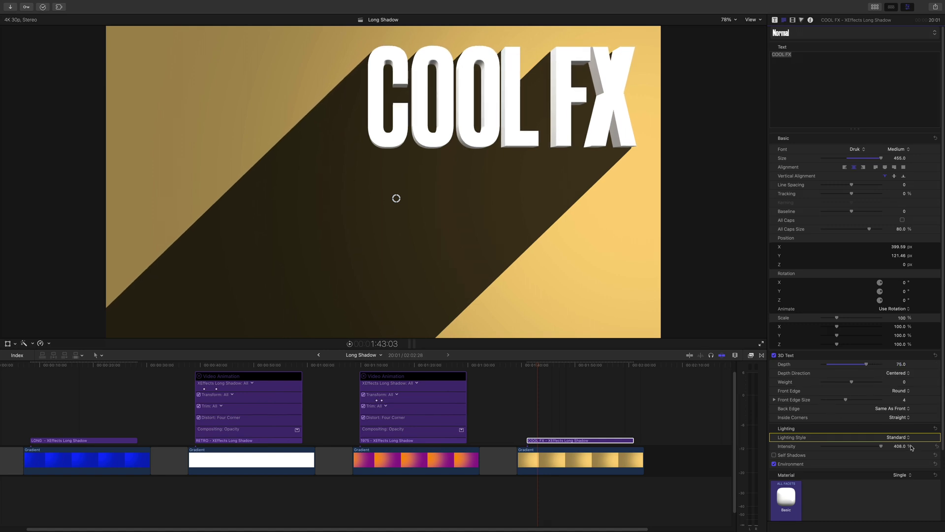
click(897, 438)
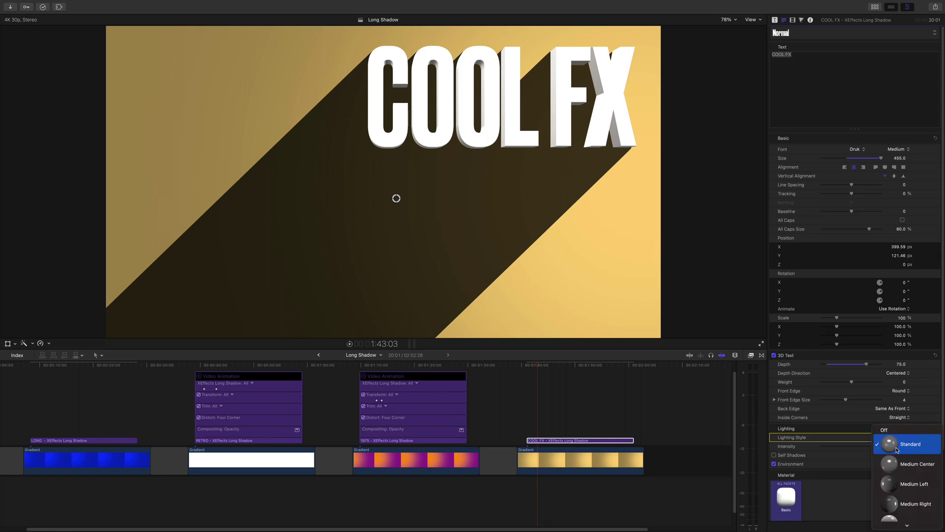
- Light the 3D COOL FX text Diagonal Right, turn off Environment, and raise intensity
mouse_move(903, 528)
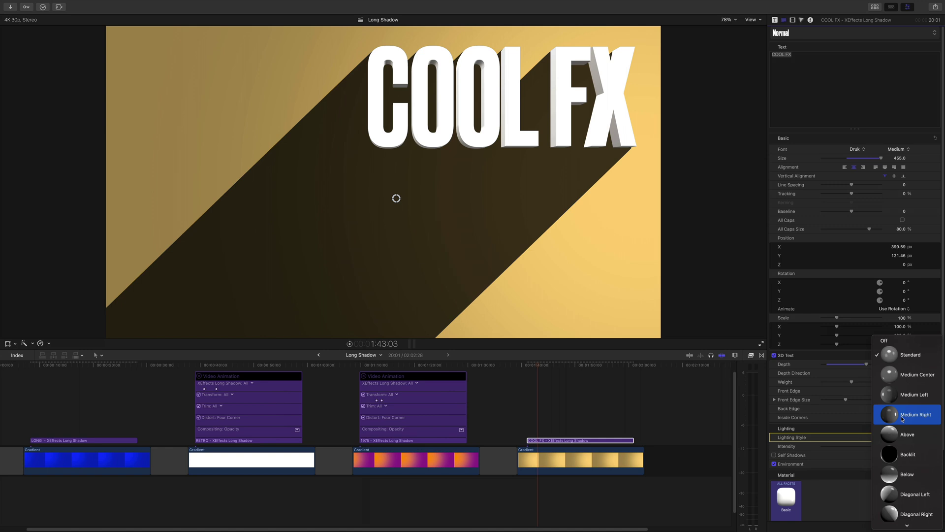
click(905, 509)
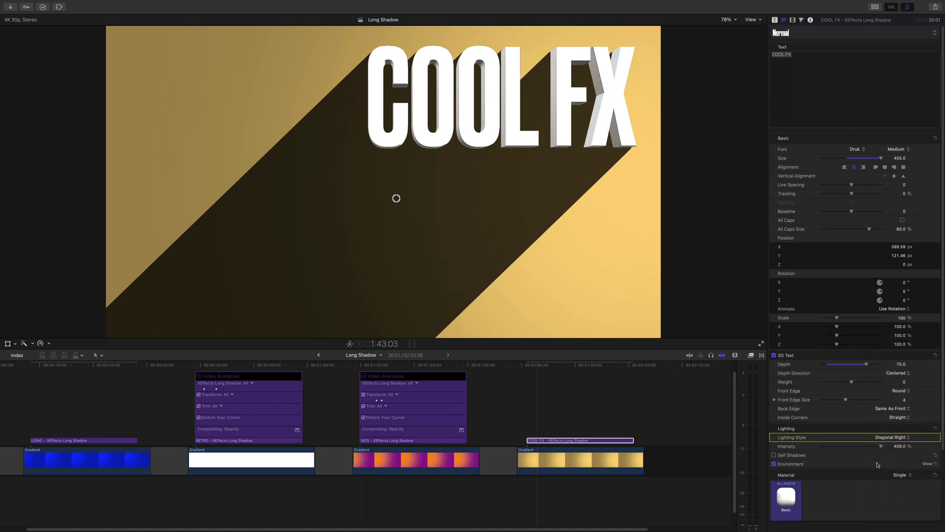
drag(906, 446, 900, 447)
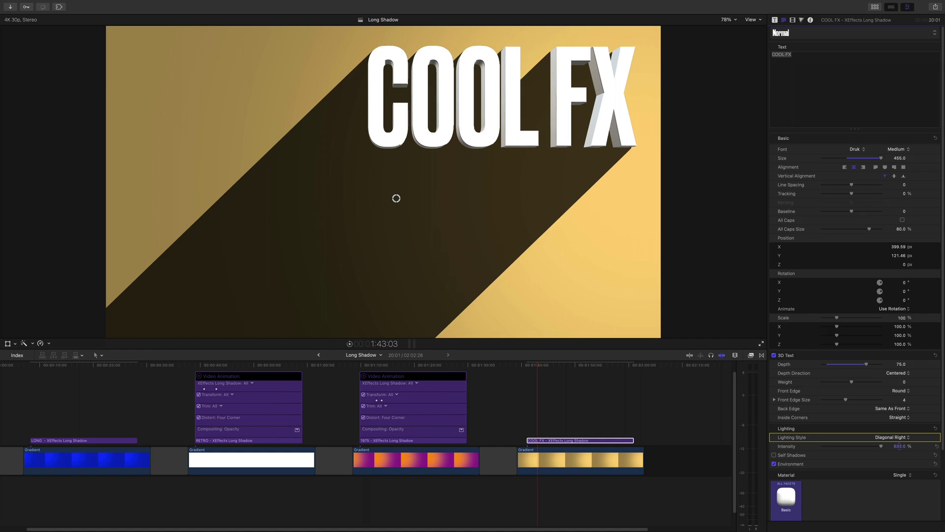
click(774, 464)
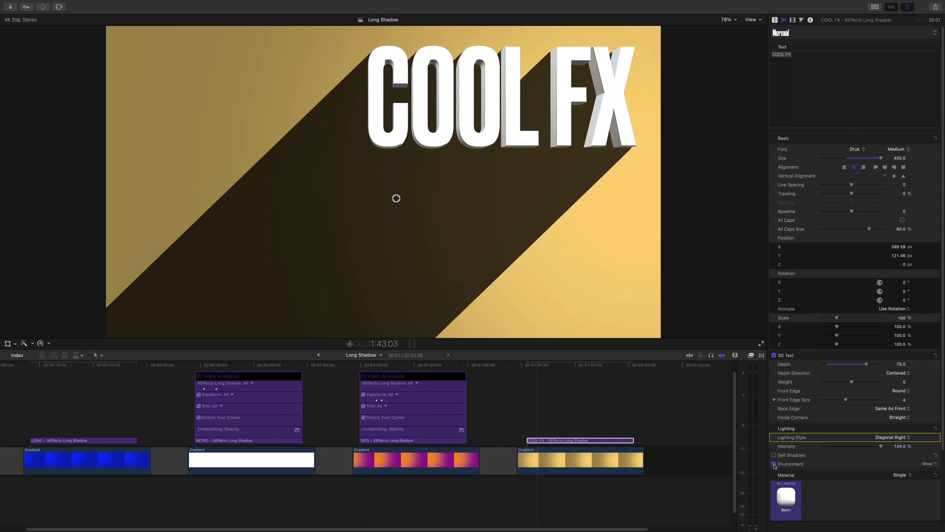
drag(900, 446, 911, 446)
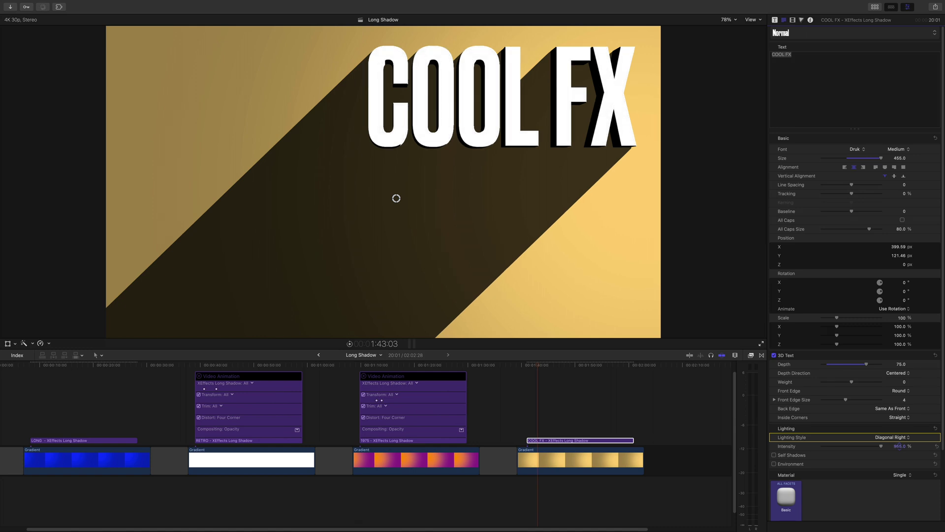
- Switch the COOL FX lighting style to Medium Right with intensity near 958
click(539, 440)
drag(538, 366, 542, 367)
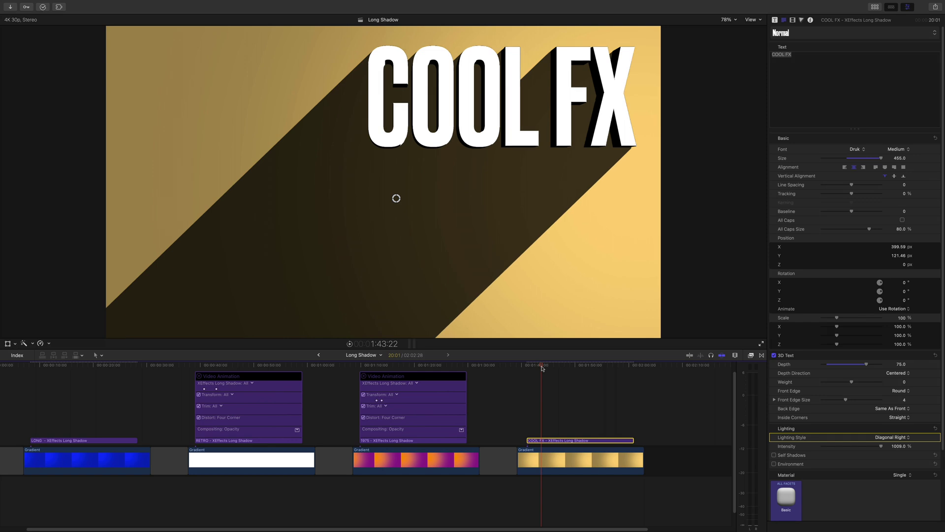
click(886, 439)
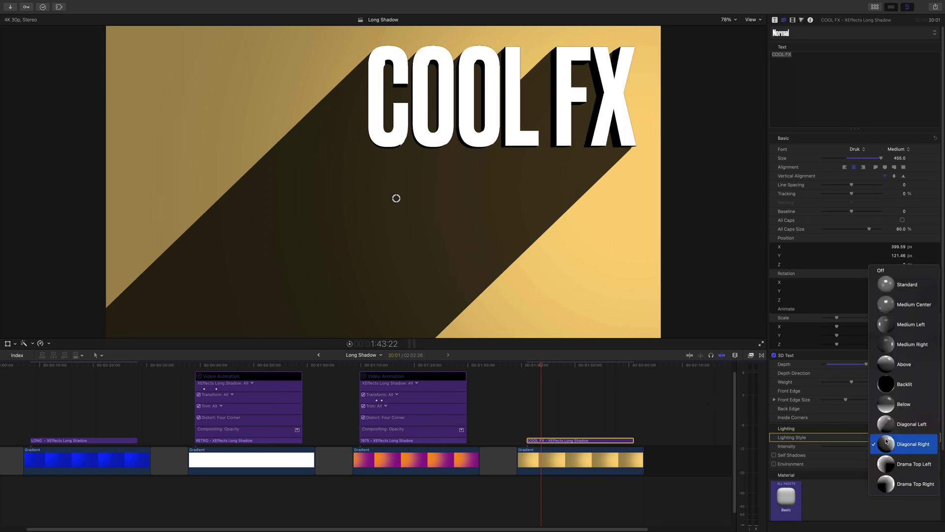
click(901, 342)
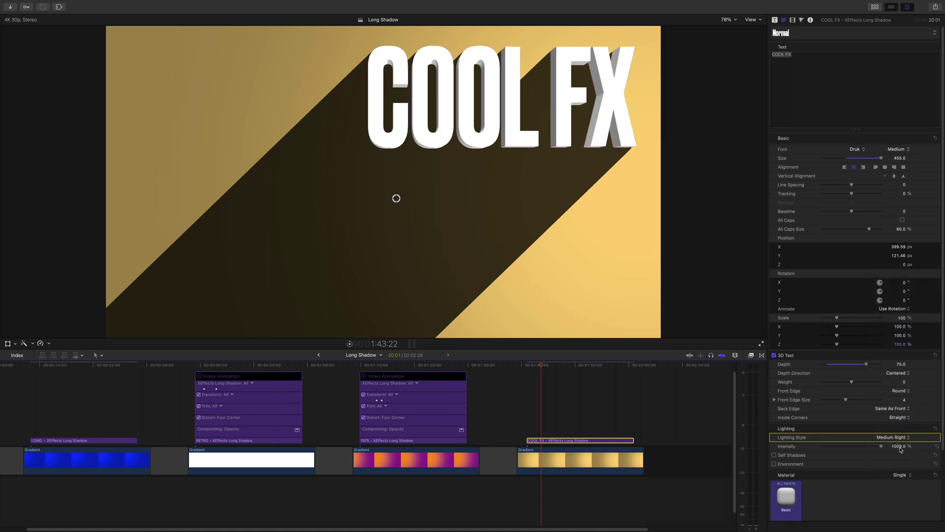
drag(901, 449, 897, 449)
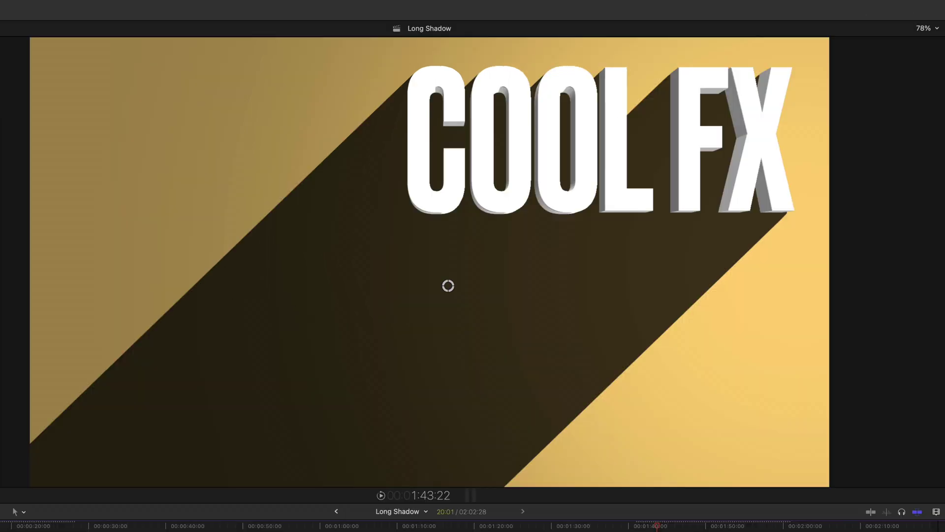
click(680, 150)
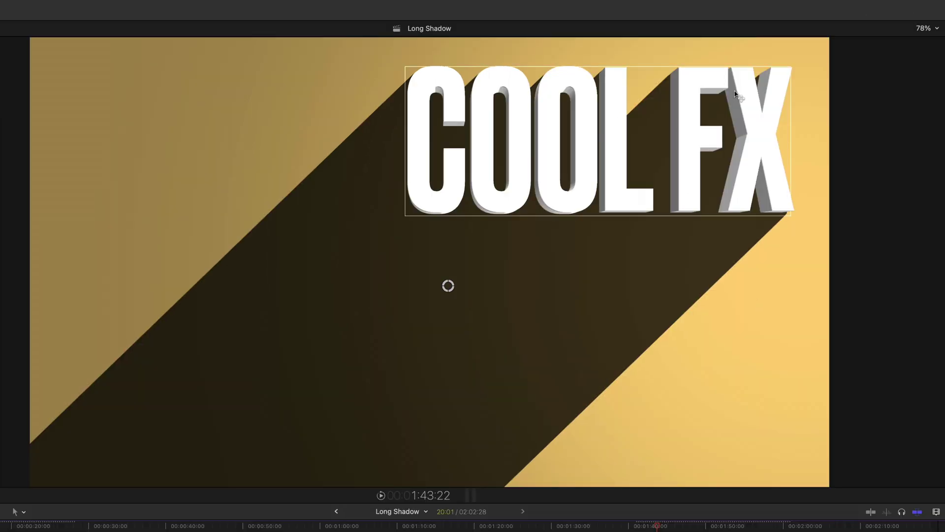